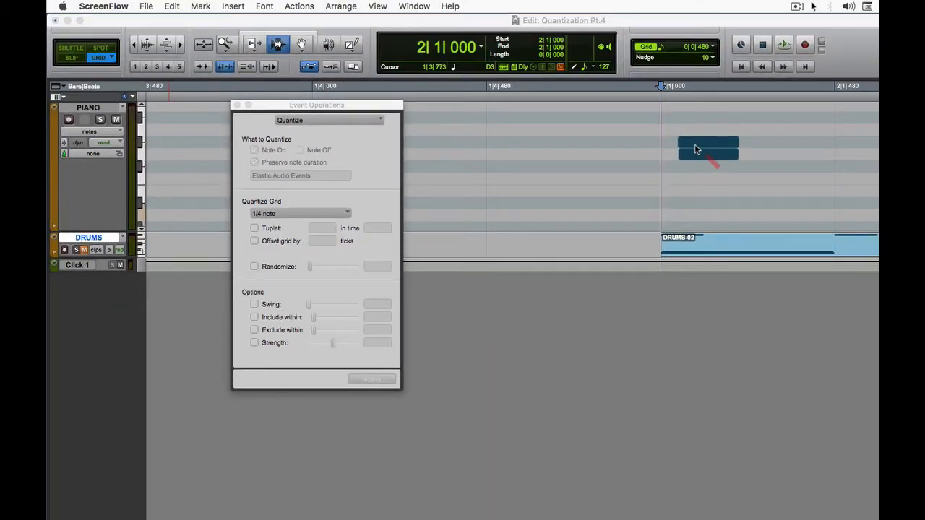
- Switch to the Calculator, divide 960 by 2, and close it
click(278, 45)
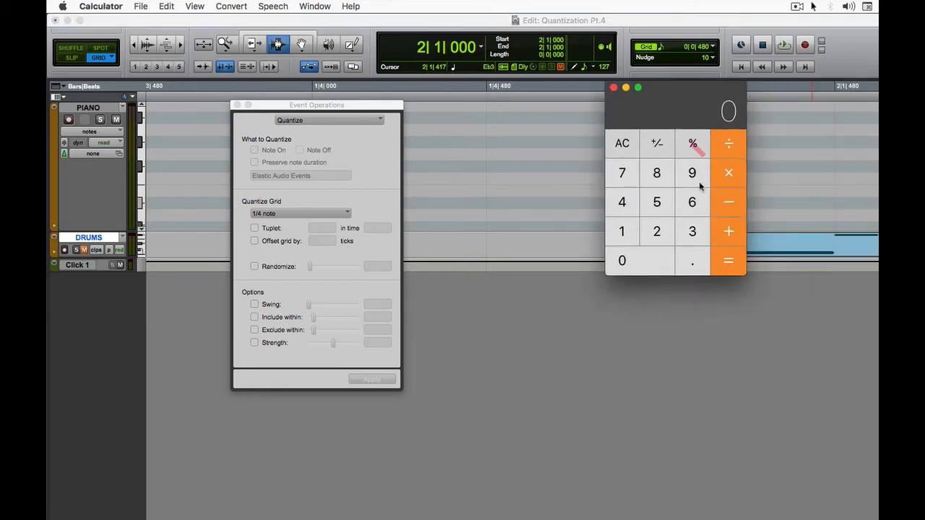
text(960)
text(/2)
key(Return)
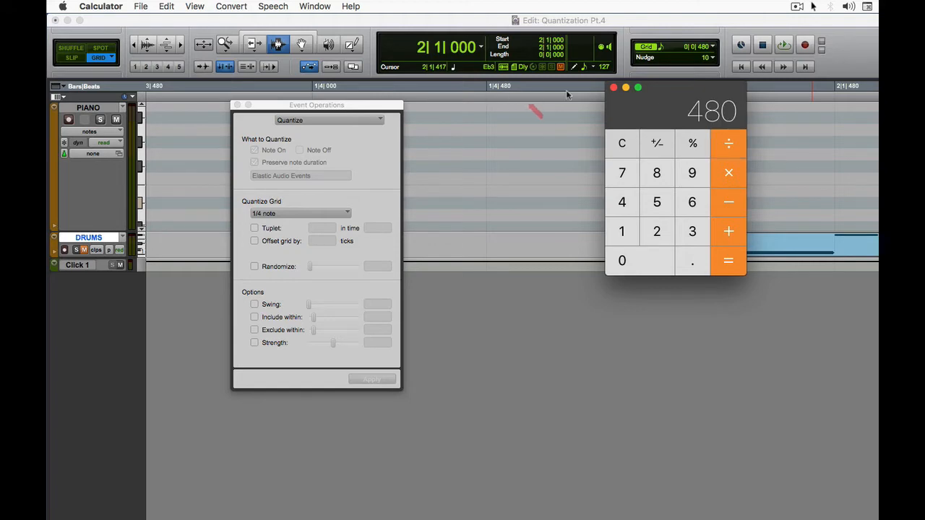
key(super+w)
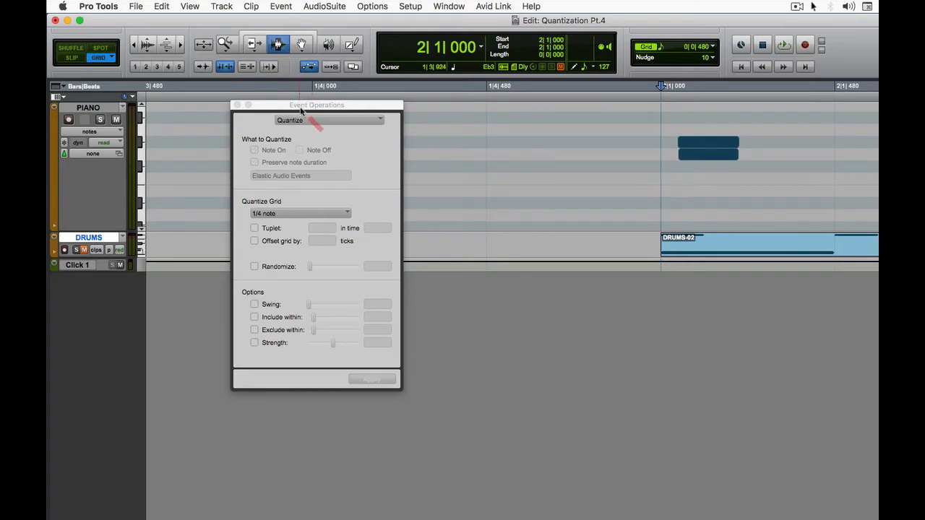
- Move the Event Operations window below the tracks and select the PIANO track range from 1|4|480 to 2|1|000
drag(299, 105, 281, 281)
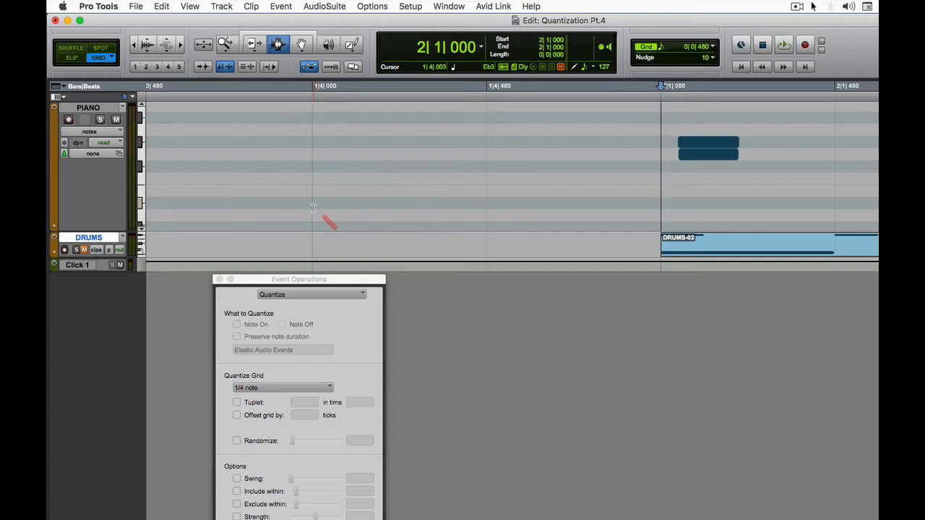
drag(312, 209, 597, 214)
click(513, 215)
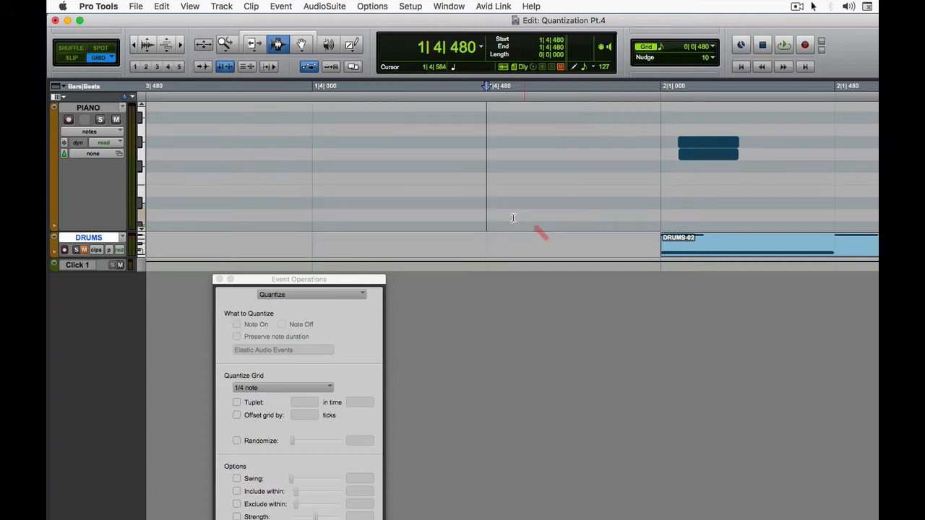
drag(484, 220, 634, 217)
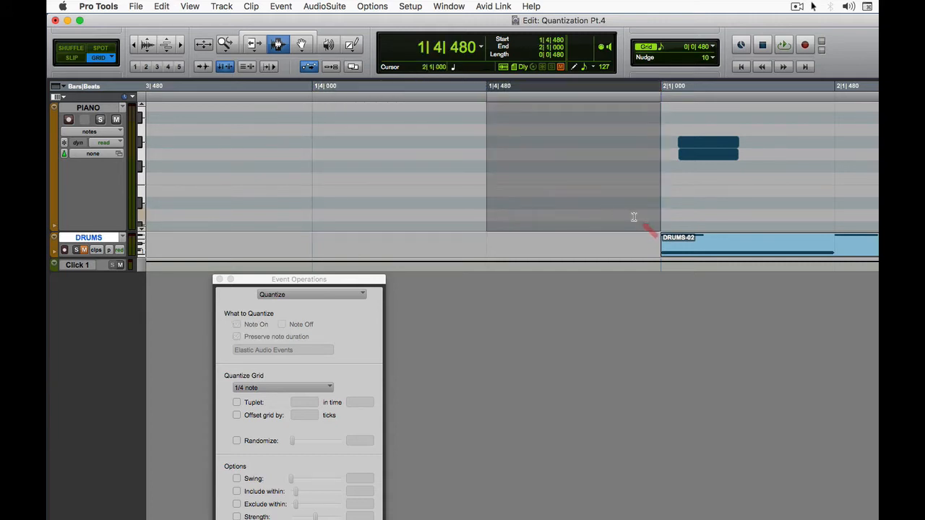
- Highlight the PIANO track range from 2|1|000 to 2|1|480, then clear the selection and return the Event Operations window over the tracks
drag(846, 201, 724, 184)
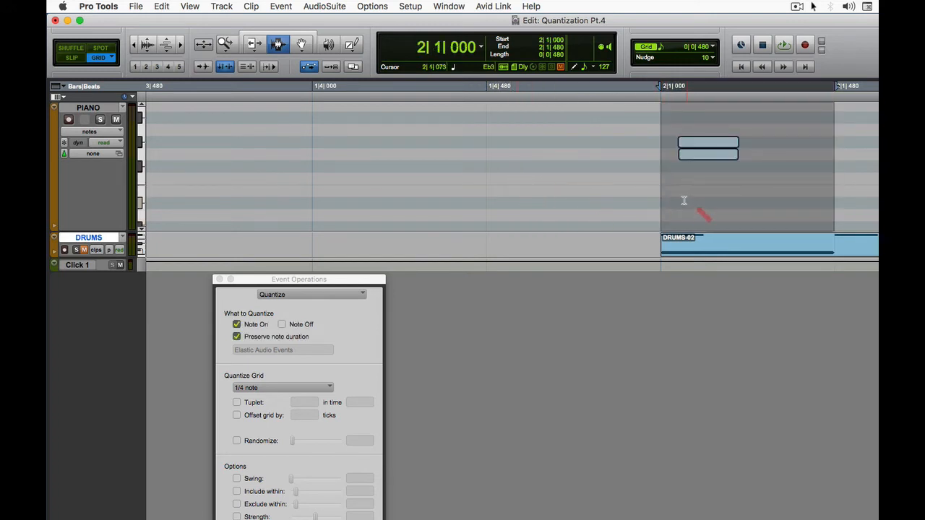
click(660, 147)
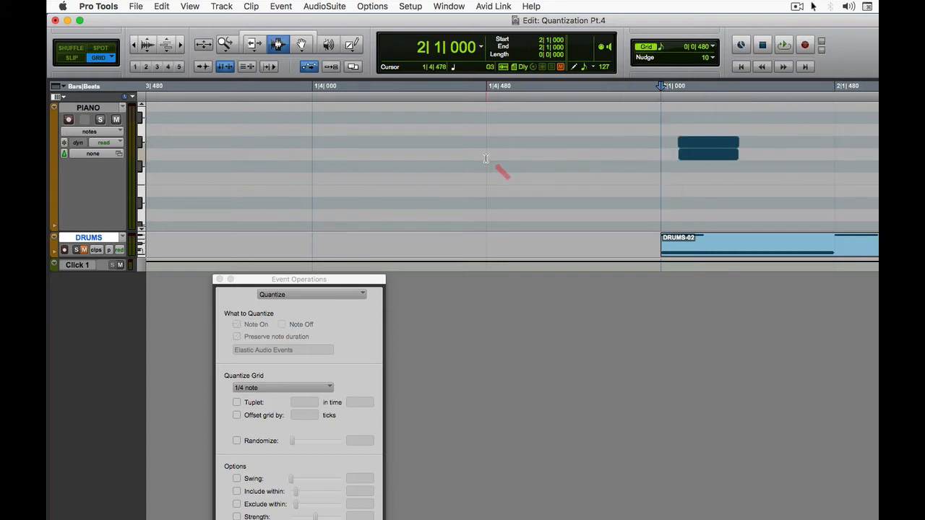
drag(486, 158, 782, 164)
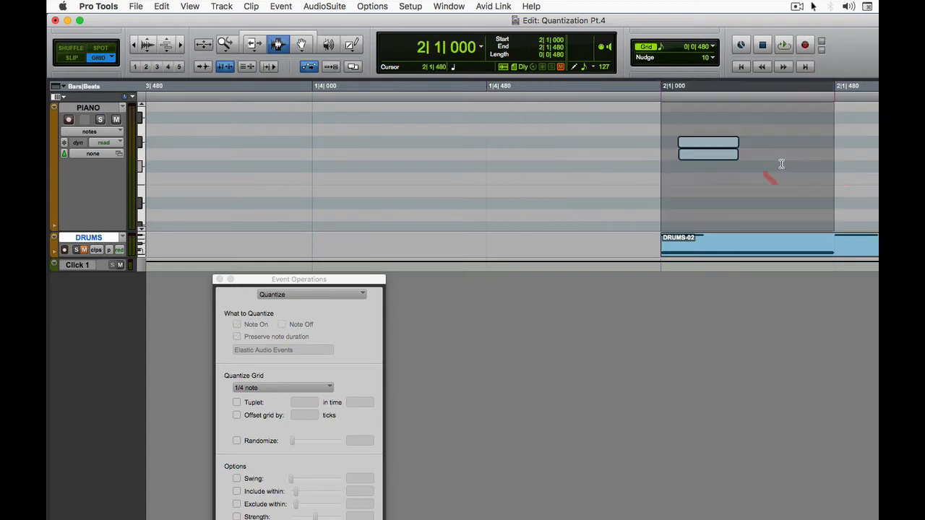
click(675, 194)
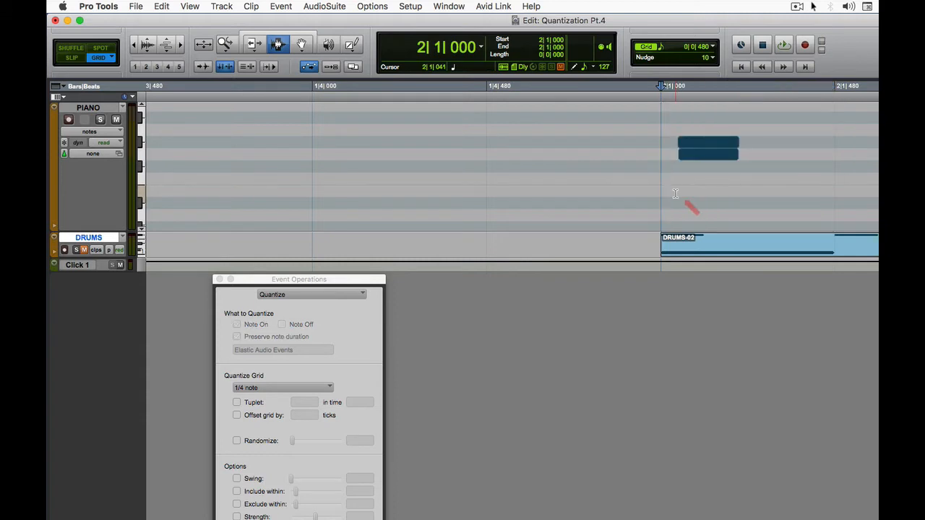
drag(324, 275, 280, 80)
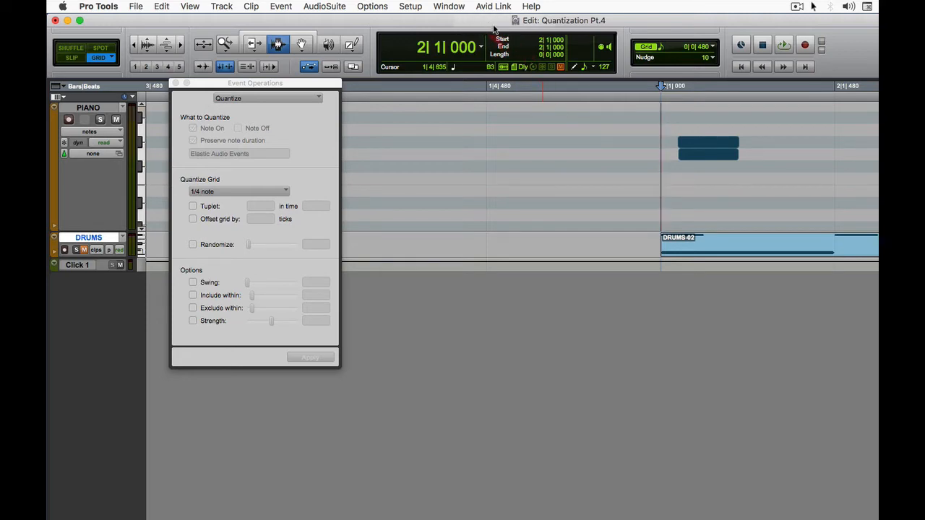
- Switch to the Calculator, clear it, enter 48, and move it below the piano notes
click(870, 224)
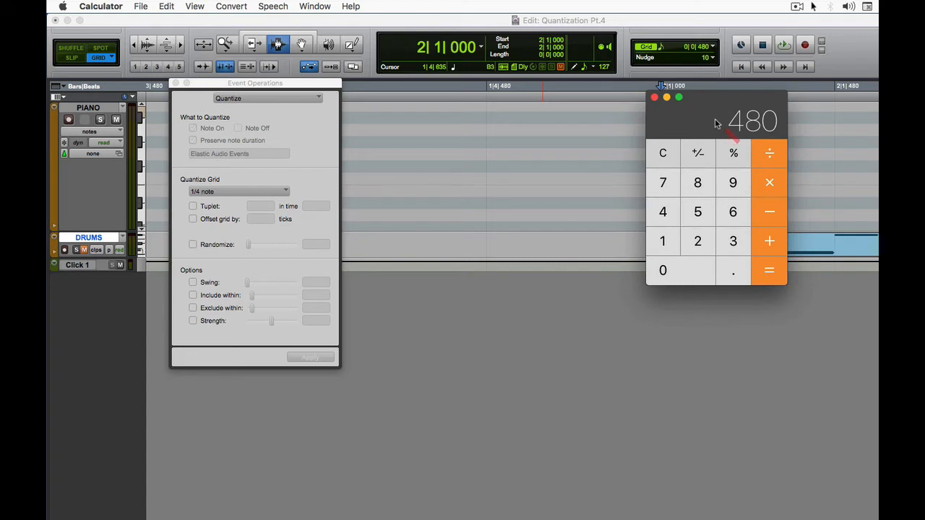
drag(712, 123, 708, 113)
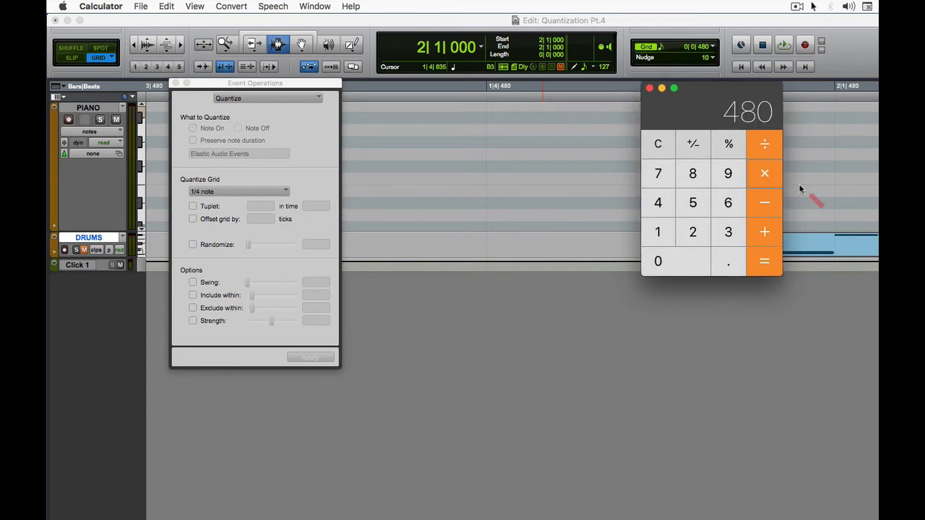
key(Escape)
text(48)
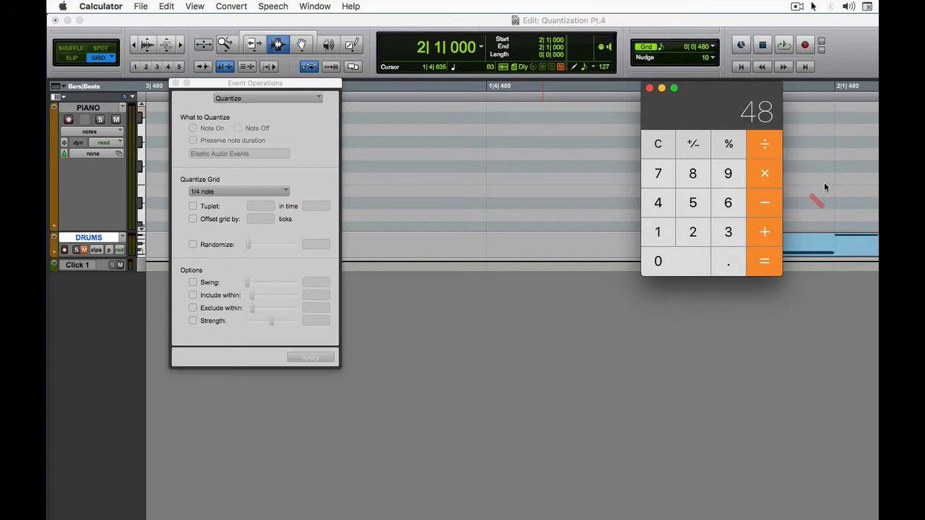
drag(705, 117, 746, 247)
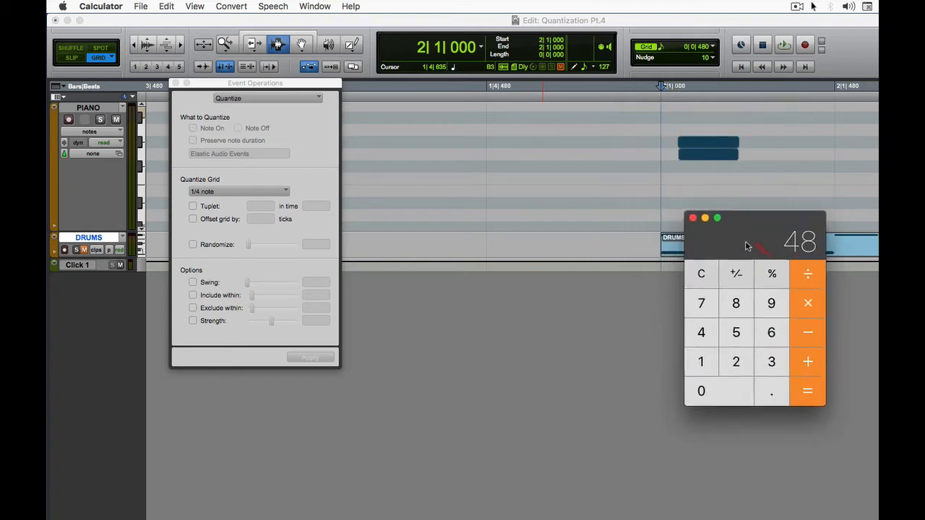
- Switch to the Grabber tool and select the two piano notes after 2|1|000 one at a time to inspect their start positions
click(310, 46)
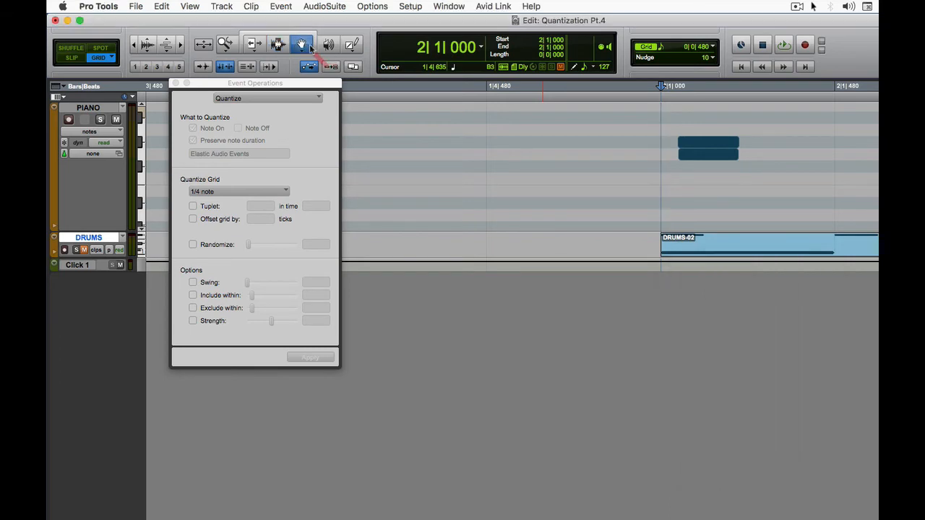
click(701, 146)
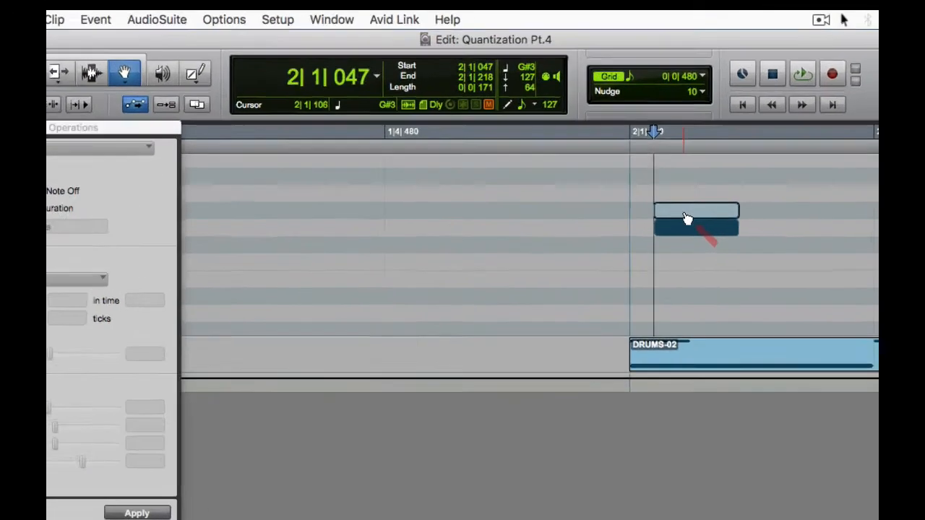
key(super+bracketright)
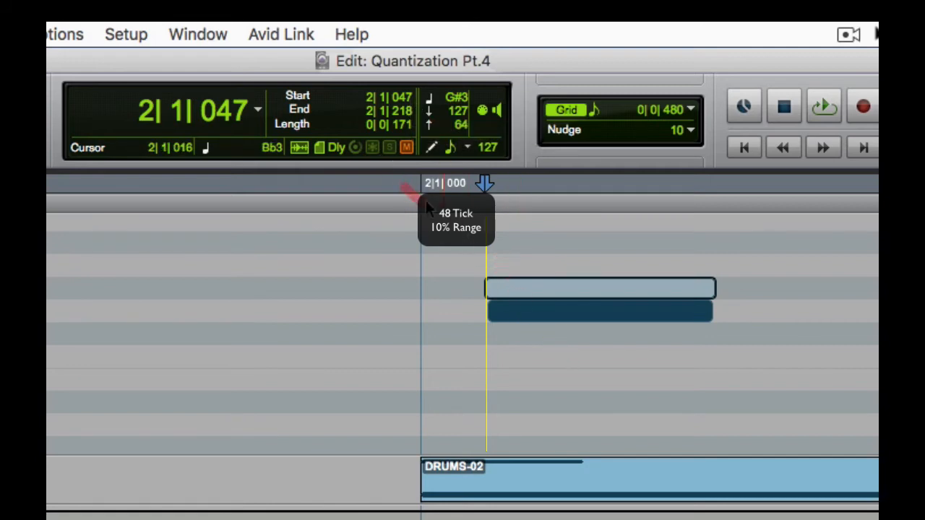
click(513, 290)
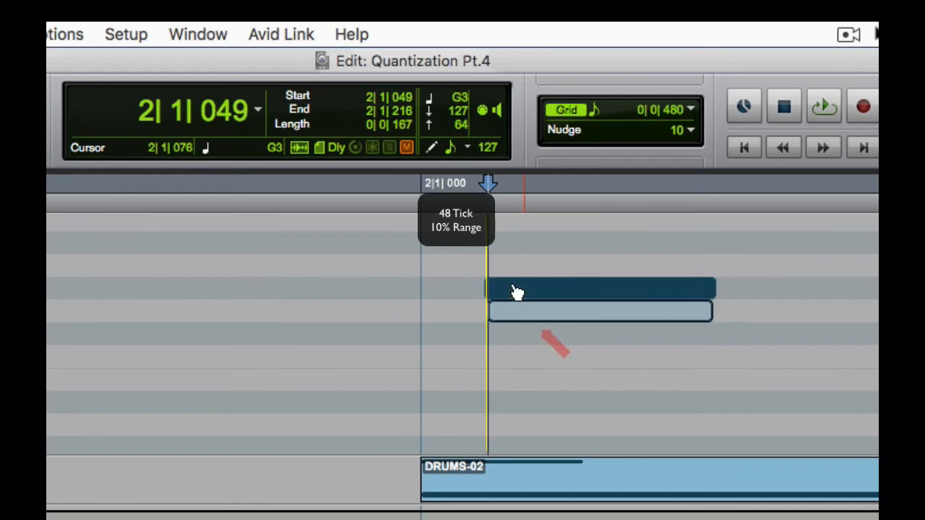
click(372, 99)
click(401, 98)
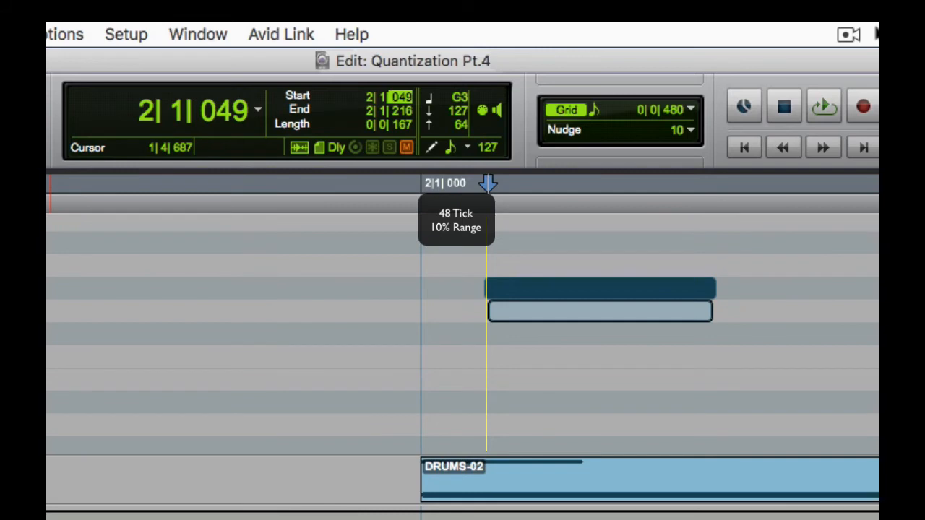
key(alt+0)
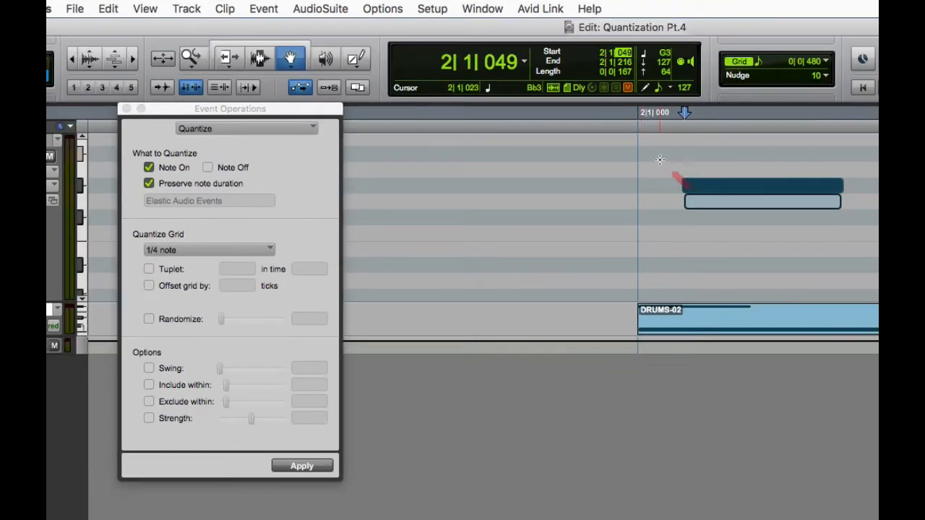
- Select both piano notes and quantize them to the 1/4 note grid with Include within enabled at 10%
drag(671, 169, 692, 203)
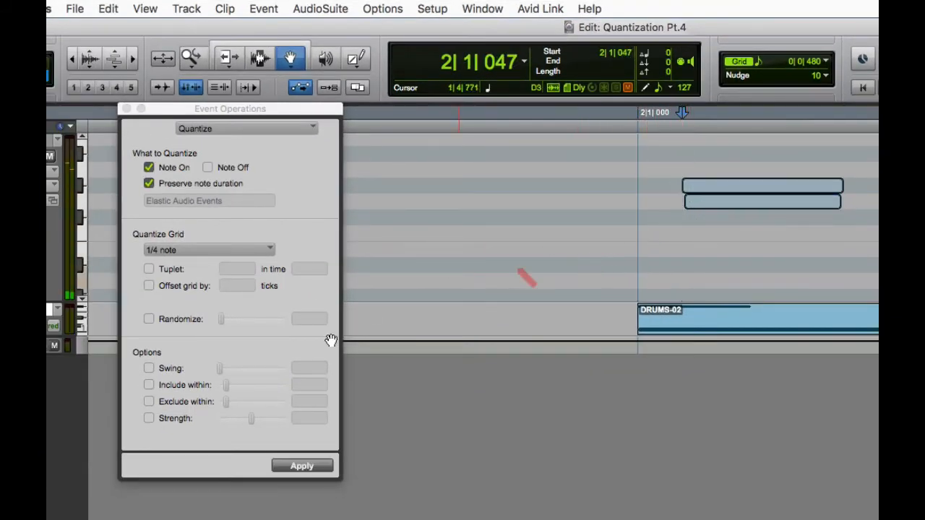
click(150, 387)
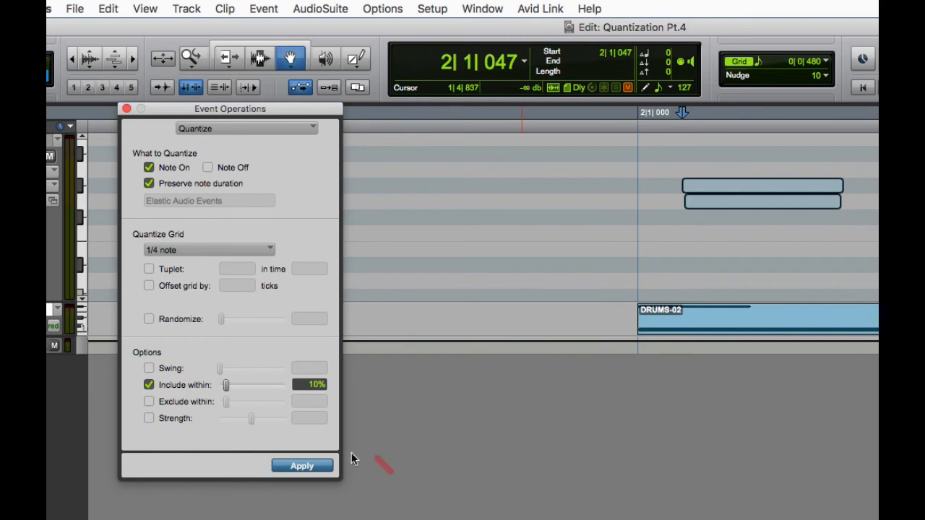
click(303, 467)
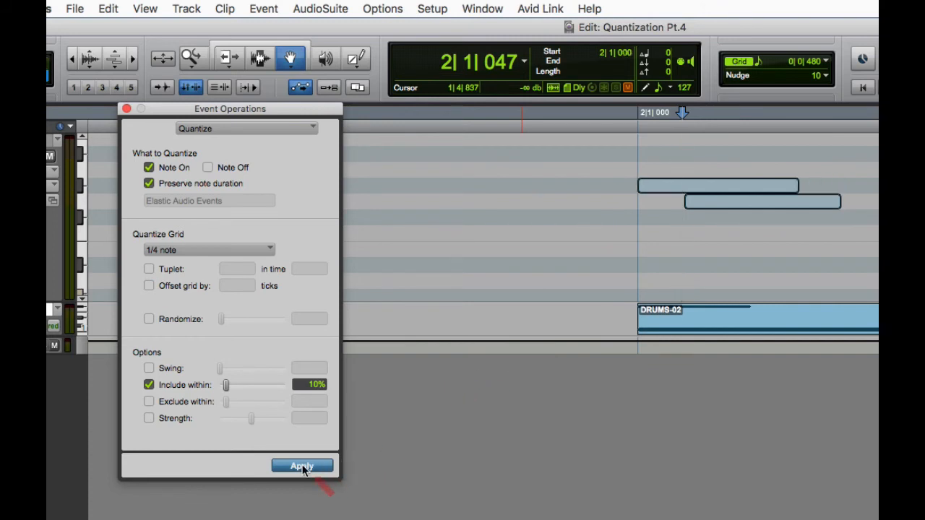
- Undo the last quantize and requantize both notes with Exclude within at 10% in place of Include within
key(super+z)
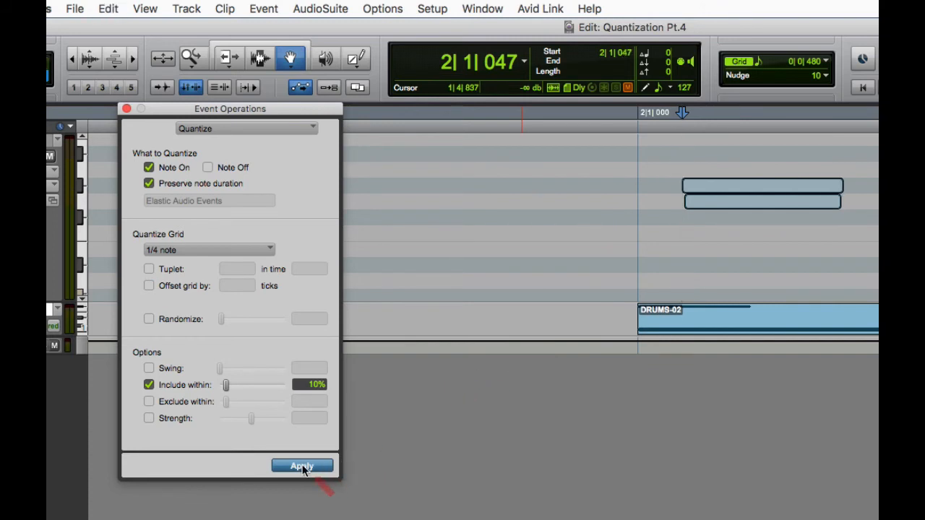
click(149, 385)
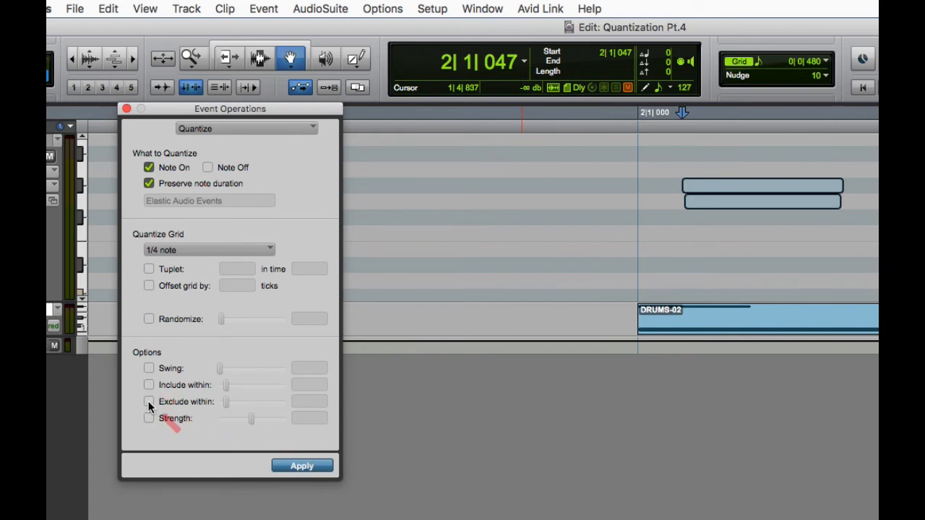
click(149, 402)
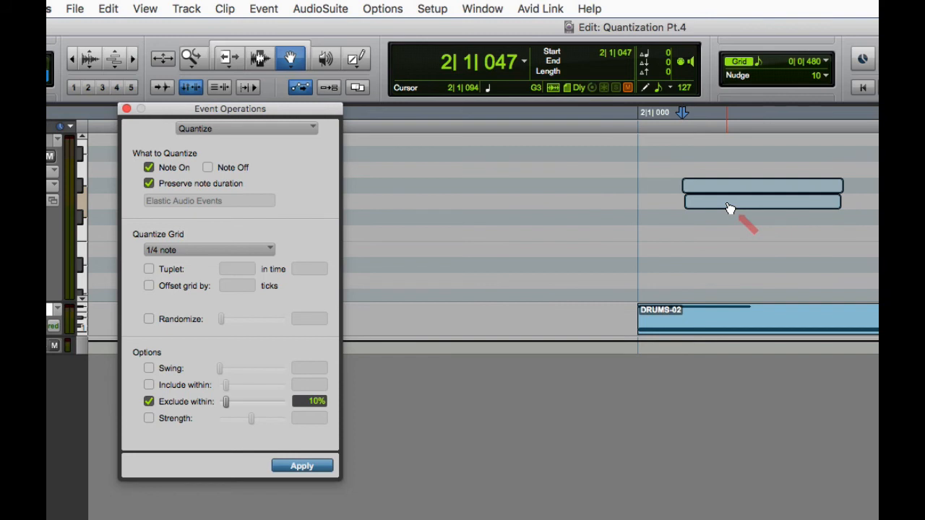
click(321, 468)
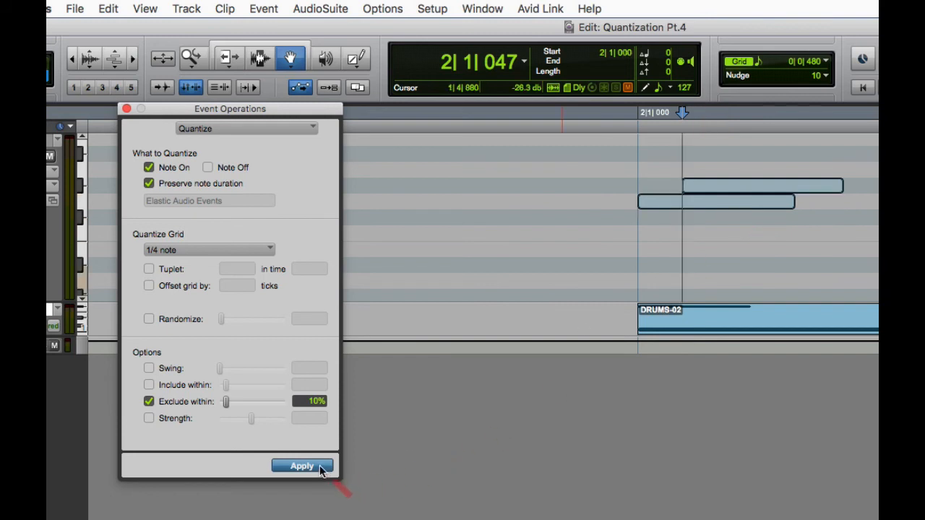